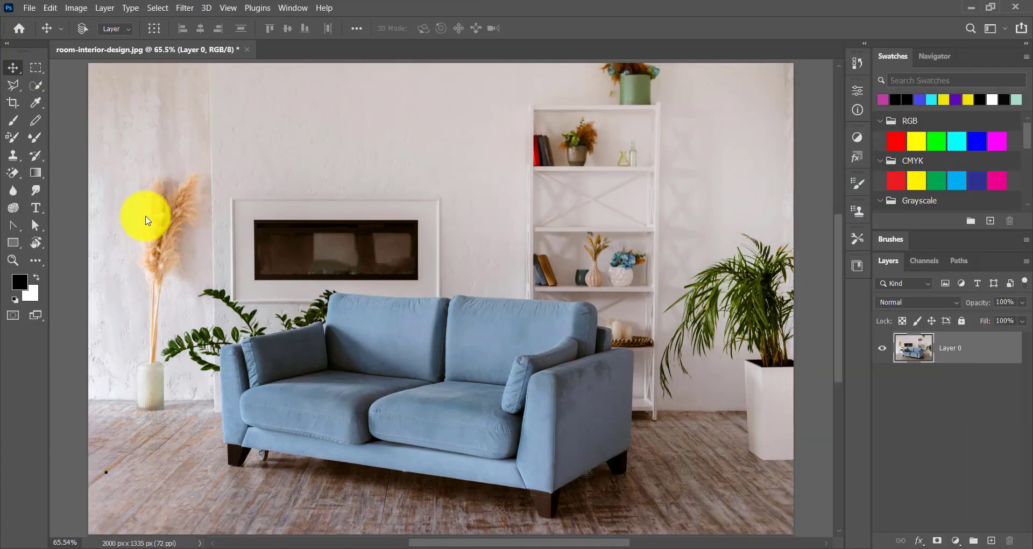
# Step: Choose the Quick Selection Tool from the selection tools group in the toolbar
pyautogui.click(43, 90)
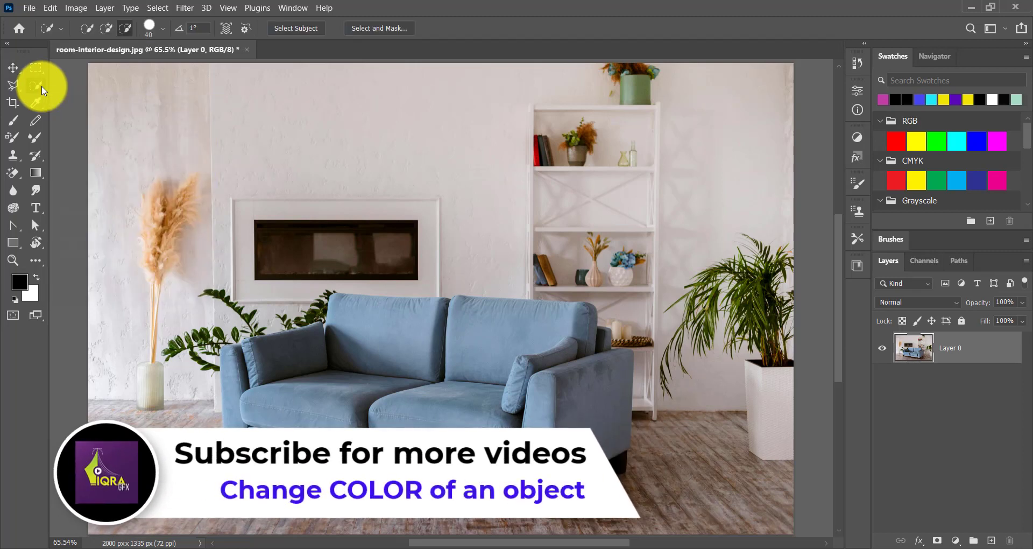
pyautogui.rightClick(40, 86)
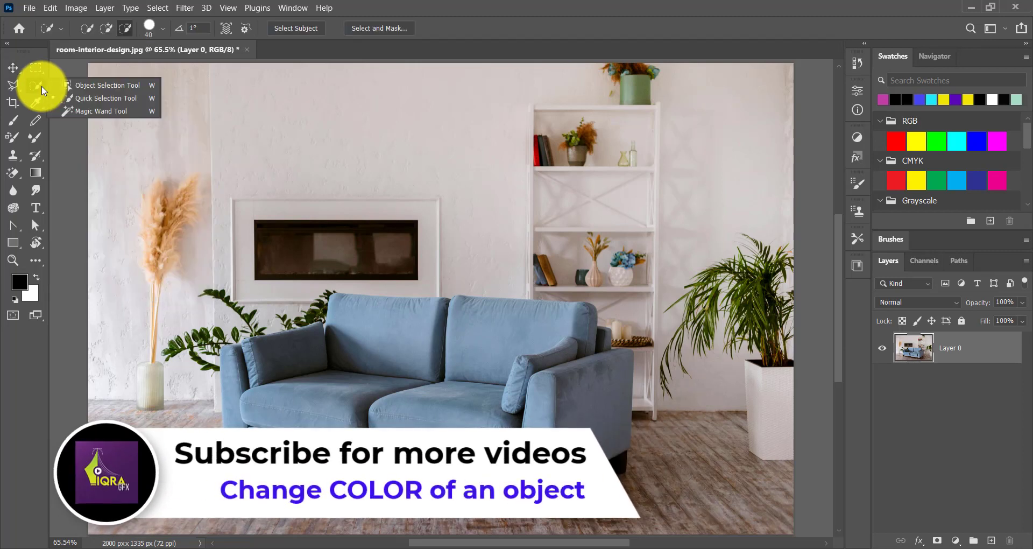
# Step: Select the blue sofa, subtract stray floor areas, and copy it onto a new Layer 1 (Ctrl+J)
pyautogui.click(84, 98)
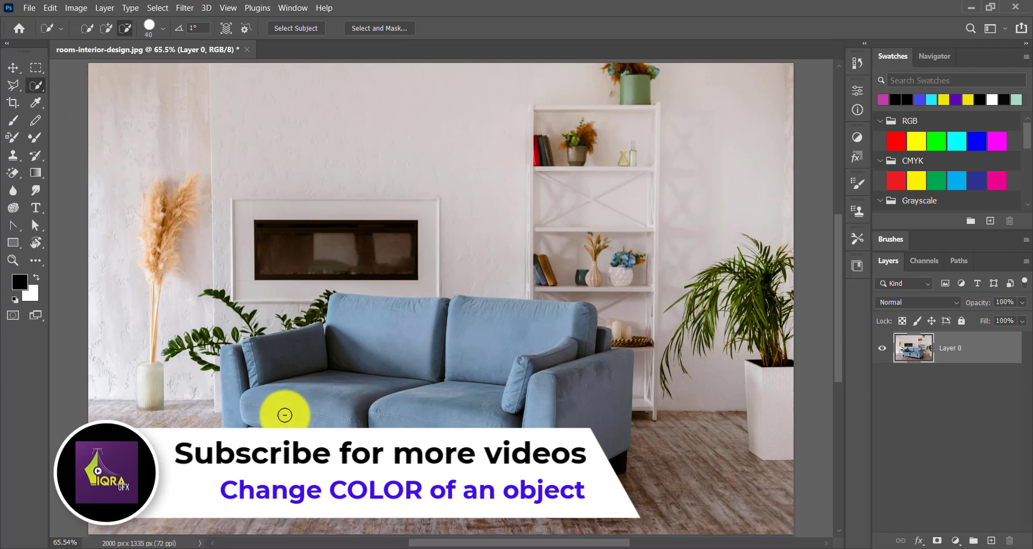
pyautogui.moveTo(285, 415)
pyautogui.mouseDown()
pyautogui.moveTo(535, 426)
pyautogui.moveTo(576, 396)
pyautogui.moveTo(568, 339)
pyautogui.moveTo(576, 328)
pyautogui.moveTo(420, 331)
pyautogui.moveTo(299, 404)
pyautogui.moveTo(251, 410)
pyautogui.mouseUp()
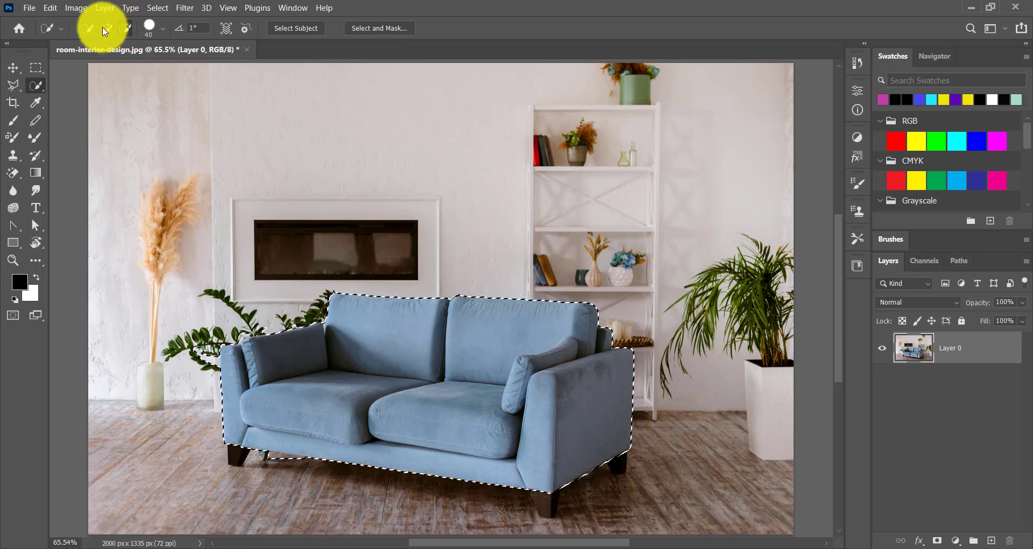
pyautogui.click(124, 30)
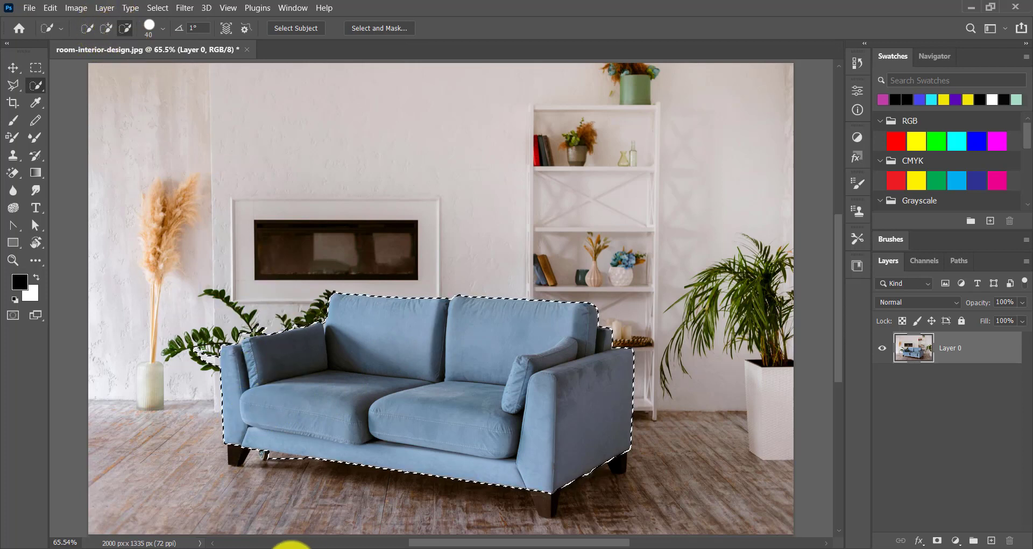
pyautogui.moveTo(290, 546); pyautogui.dragTo(304, 471)
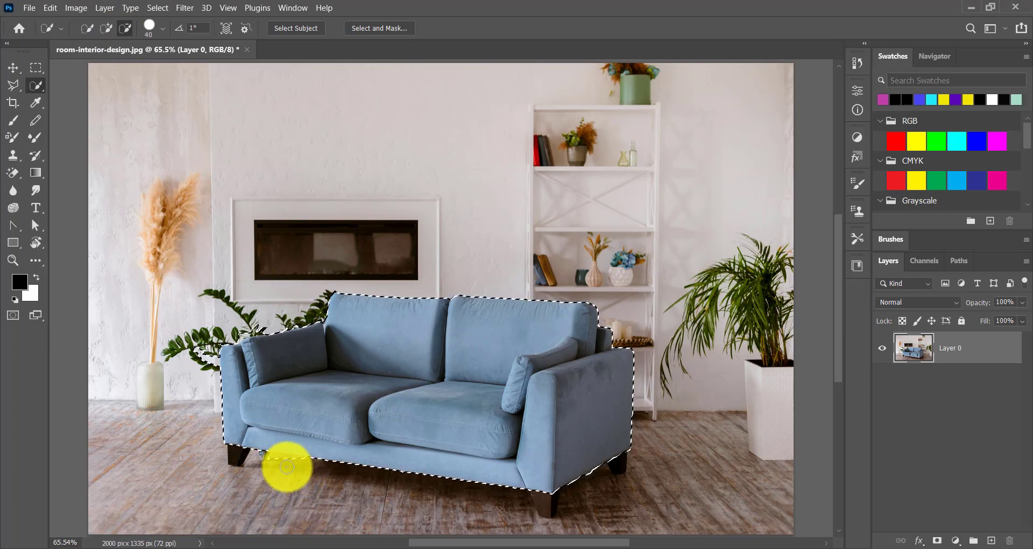
pyautogui.moveTo(280, 461)
pyautogui.mouseDown()
pyautogui.moveTo(322, 457)
pyautogui.moveTo(258, 351)
pyautogui.moveTo(229, 337)
pyautogui.mouseUp()
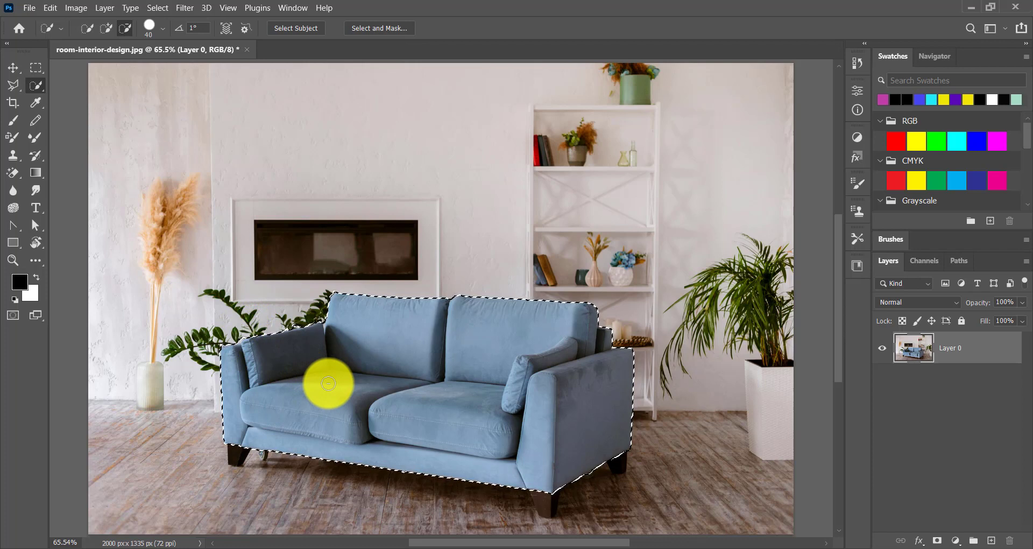
pyautogui.hotkey('ctrl', 'j')
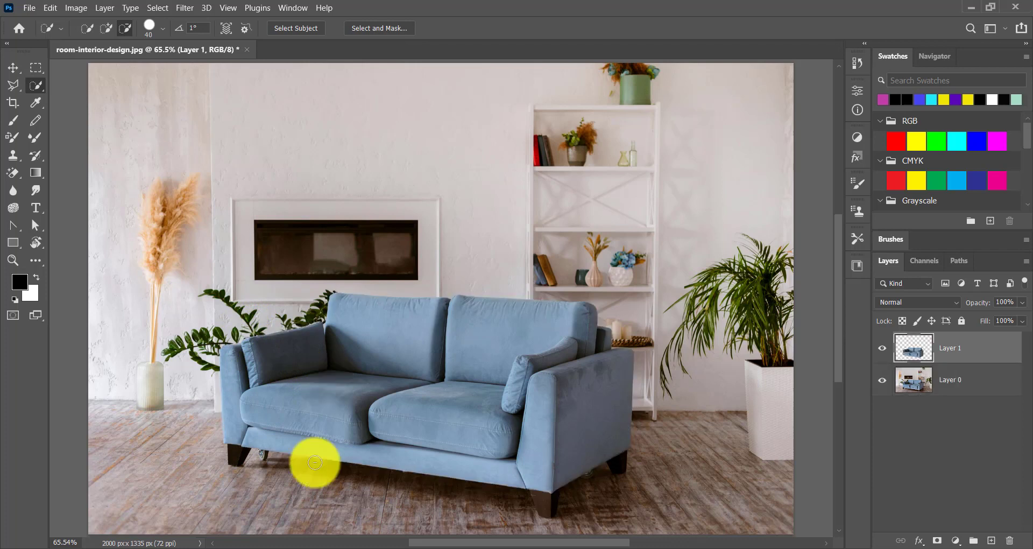
pyautogui.click(13, 68)
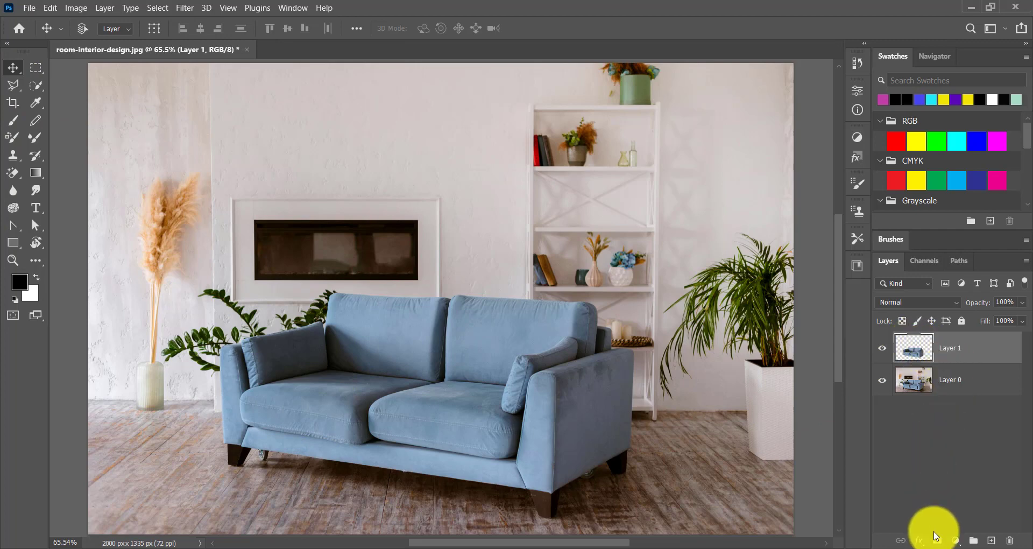
# Step: Add a Solid Color fill layer in yellow-green d7e314 at the top of the stack
pyautogui.click(956, 540)
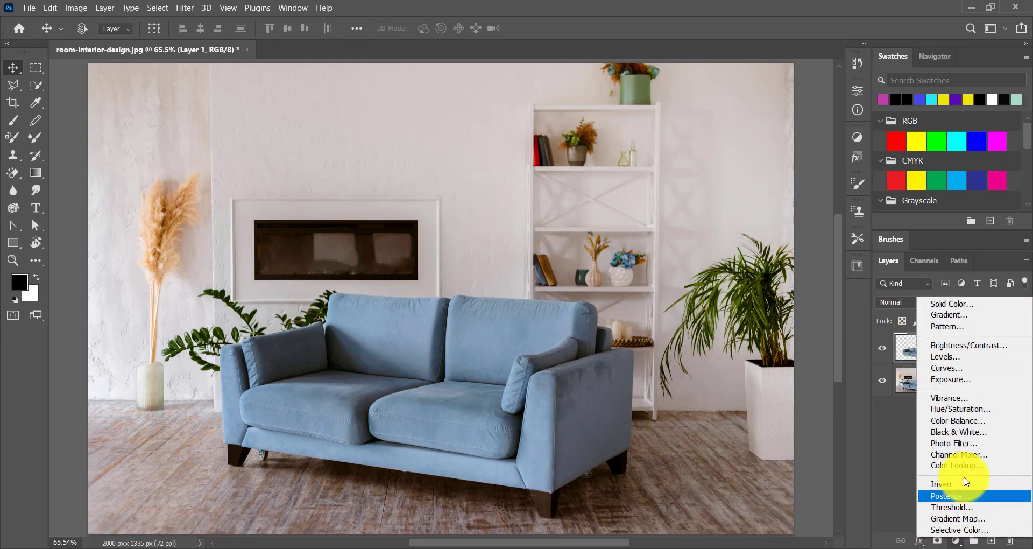
pyautogui.click(980, 304)
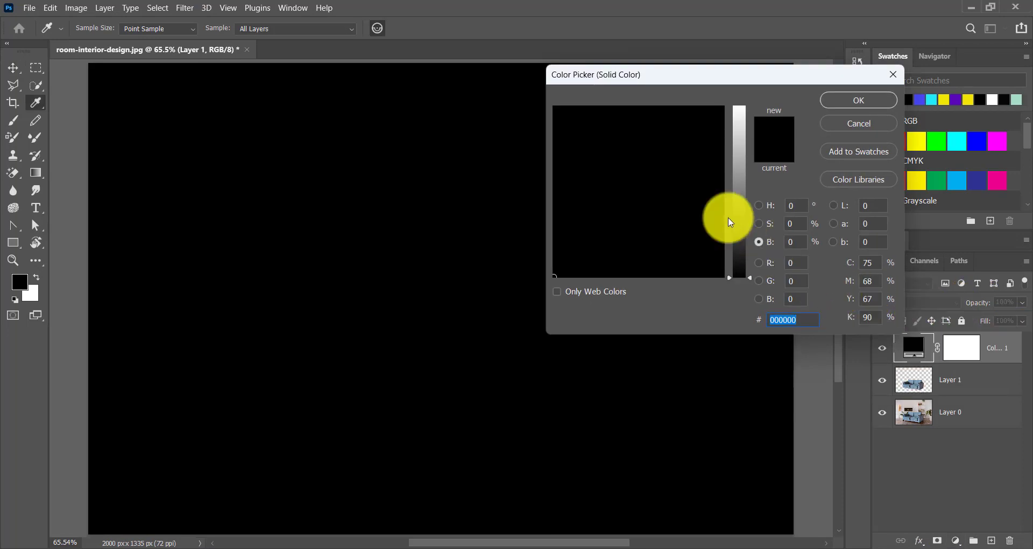
pyautogui.click(738, 125)
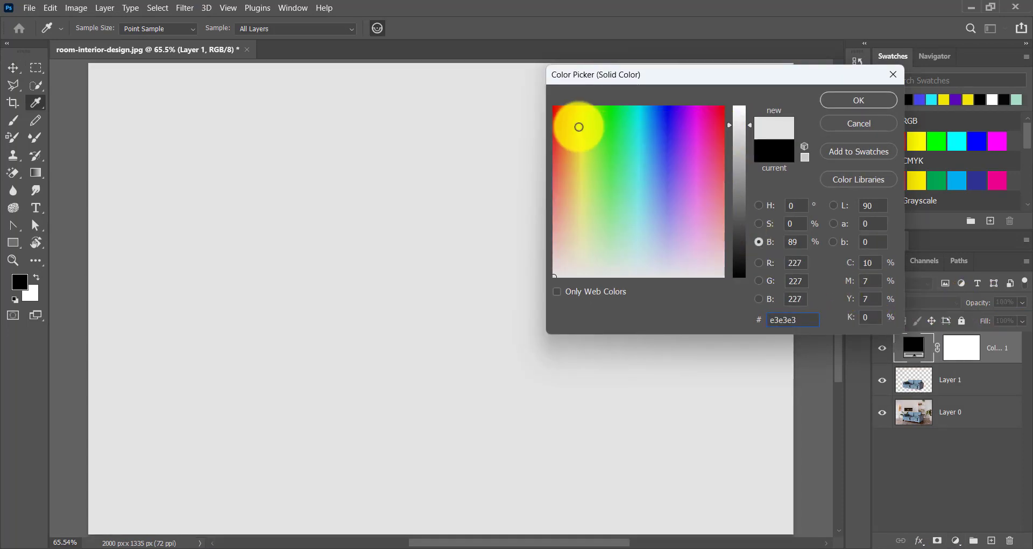
pyautogui.click(584, 120)
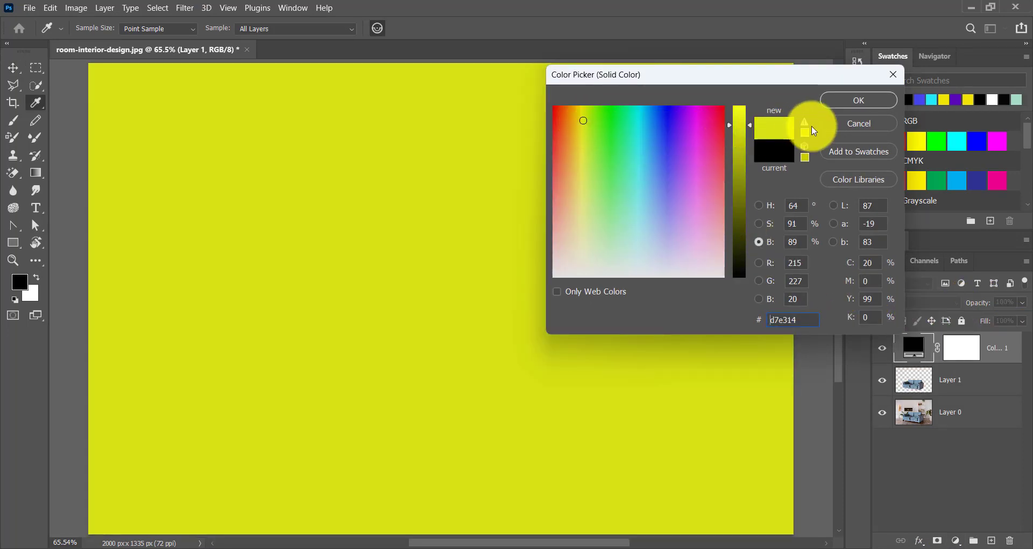
pyautogui.click(860, 101)
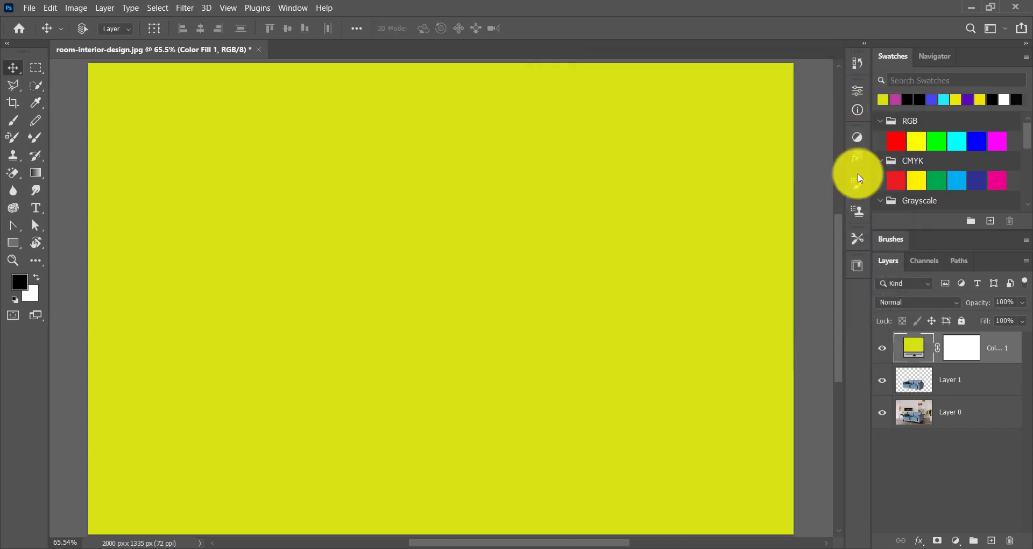
# Step: Clip the yellow-green fill layer to Layer 1 and set its blend mode to Color
pyautogui.keyDown('alt'); pyautogui.click(931, 364); pyautogui.keyUp('alt')
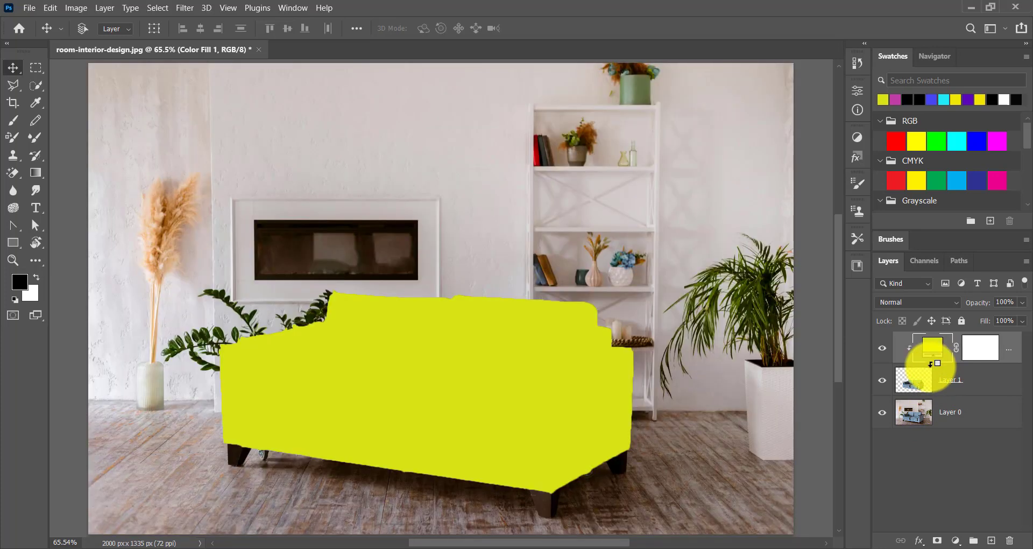
pyautogui.click(956, 302)
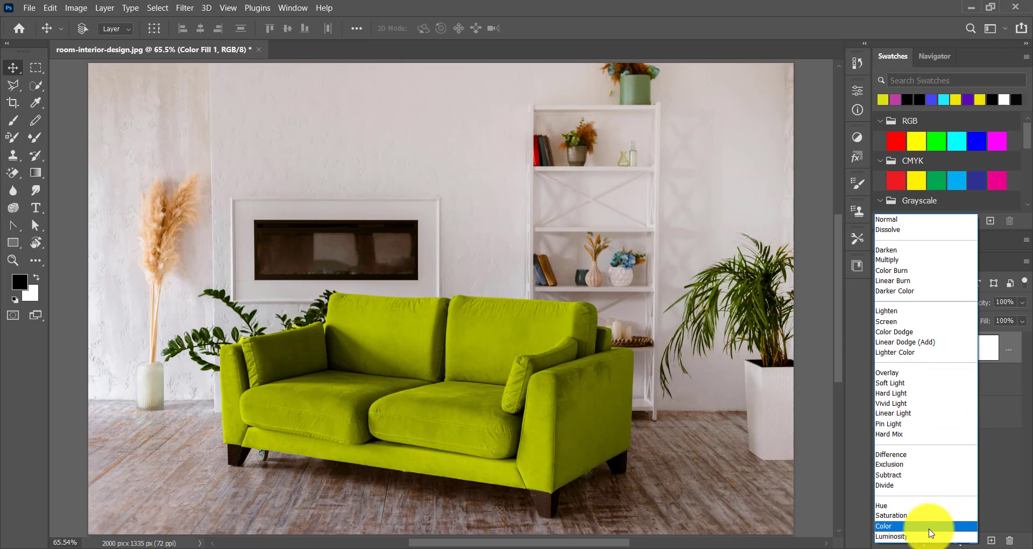
pyautogui.click(930, 527)
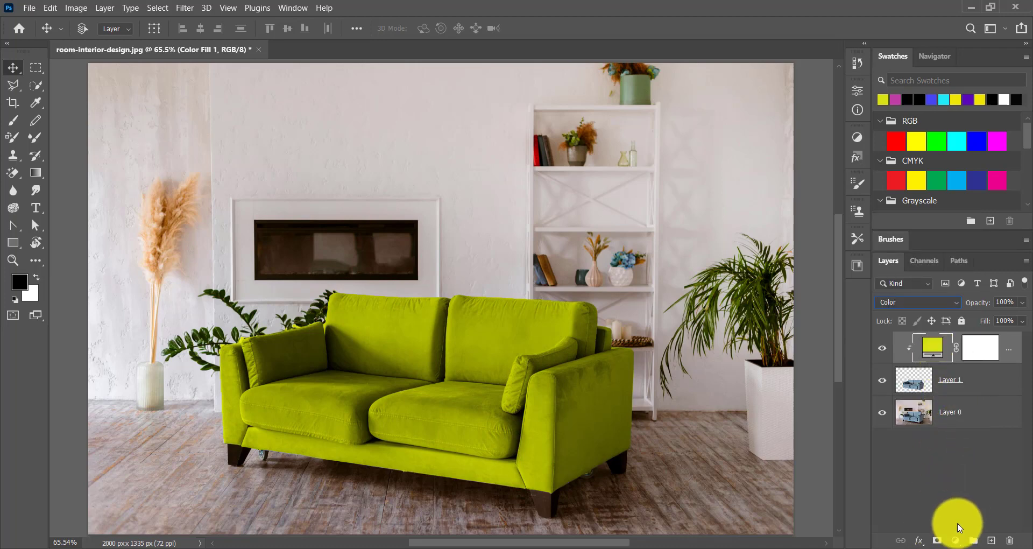
# Step: Add a Levels 1 adjustment layer with the white input lowered to about 235
pyautogui.click(956, 540)
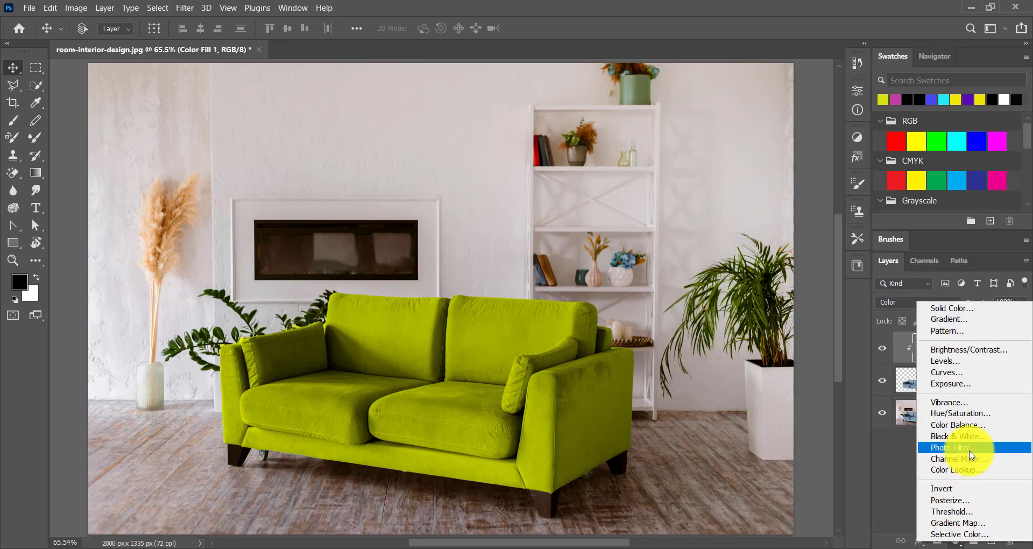
pyautogui.click(985, 365)
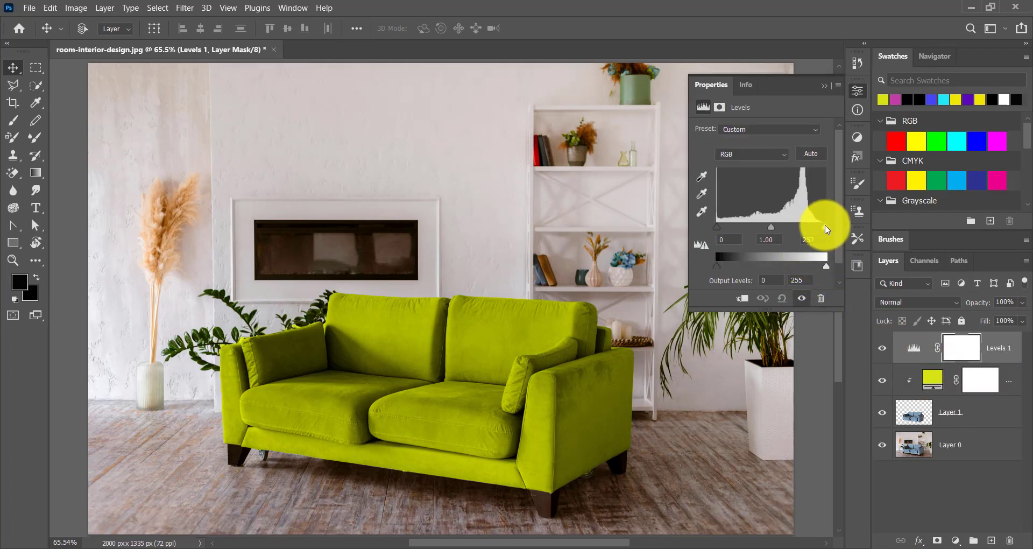
pyautogui.moveTo(828, 229); pyautogui.dragTo(806, 229)
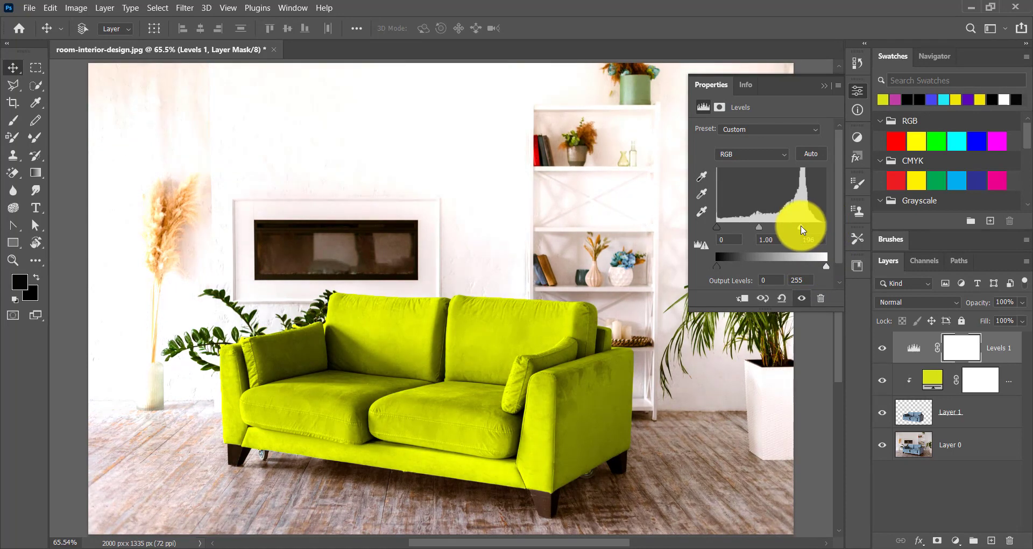
pyautogui.click(824, 85)
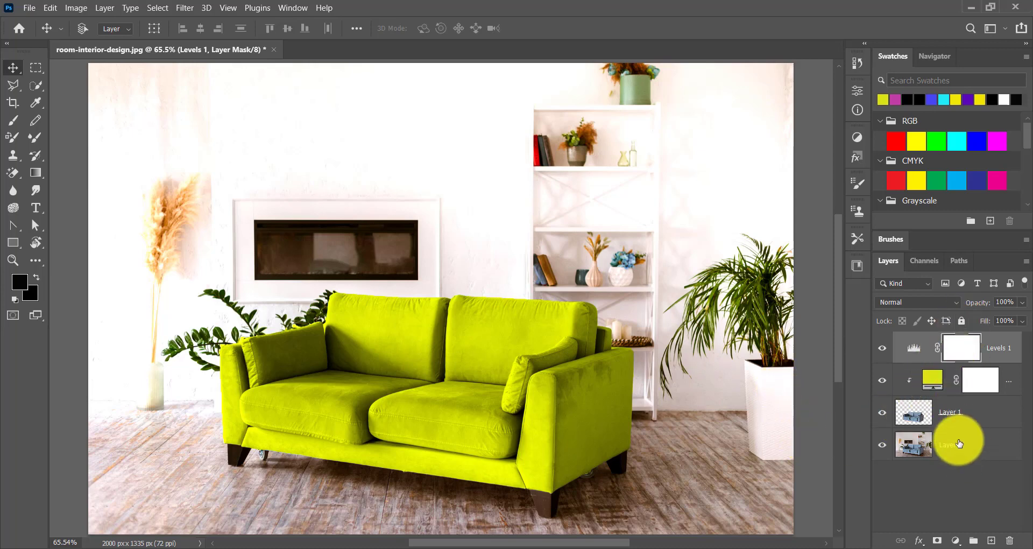
pyautogui.click(966, 414)
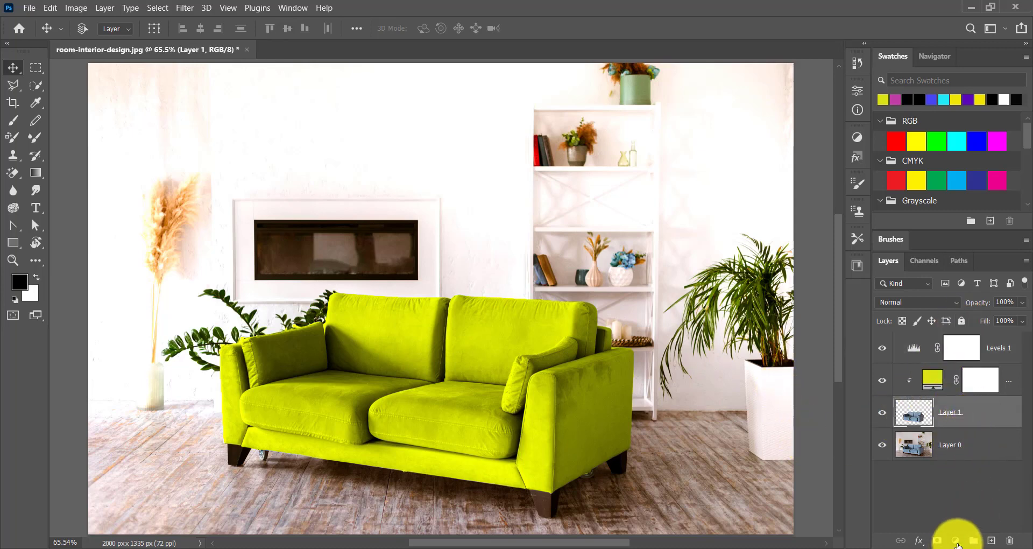
# Step: Add a new layer and a cyan (2ac6cc) Solid Color fill layer above Layer 1
pyautogui.click(956, 541)
pyautogui.click(893, 506)
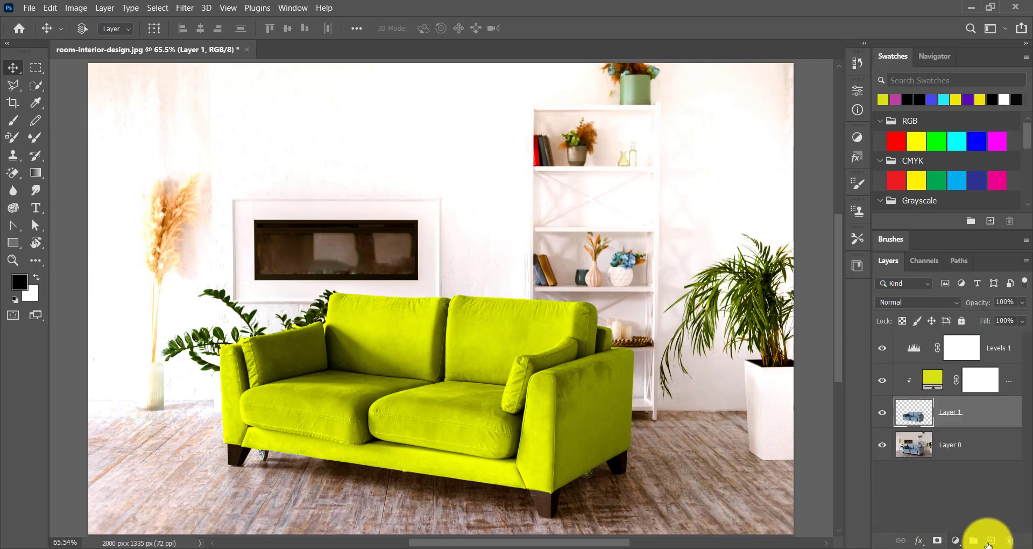
pyautogui.click(990, 542)
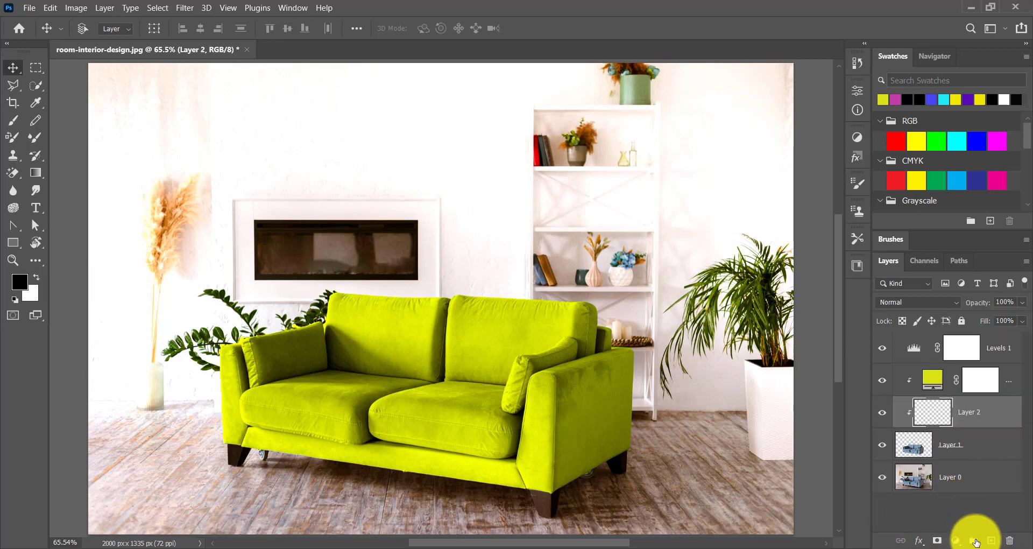
pyautogui.click(956, 541)
pyautogui.click(976, 309)
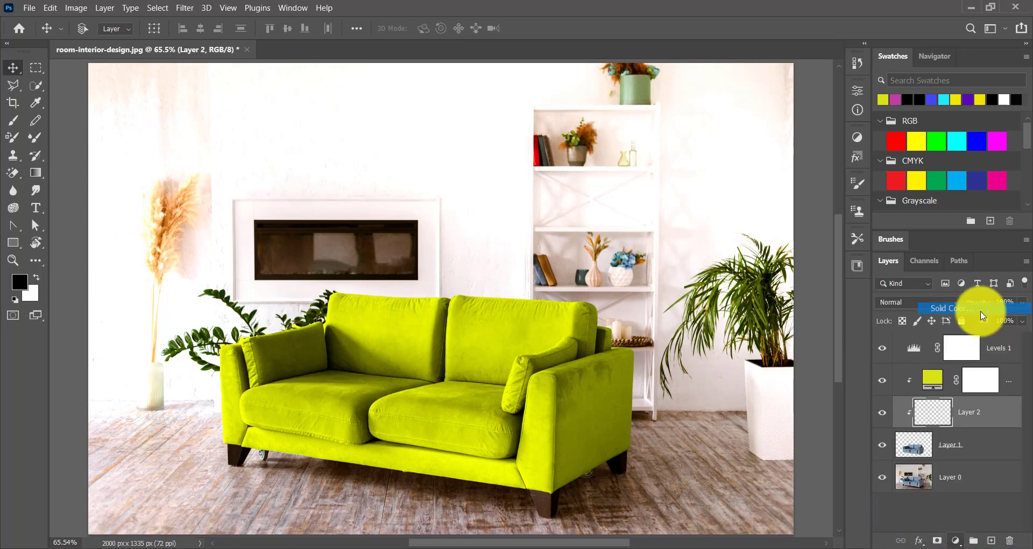
pyautogui.click(740, 138)
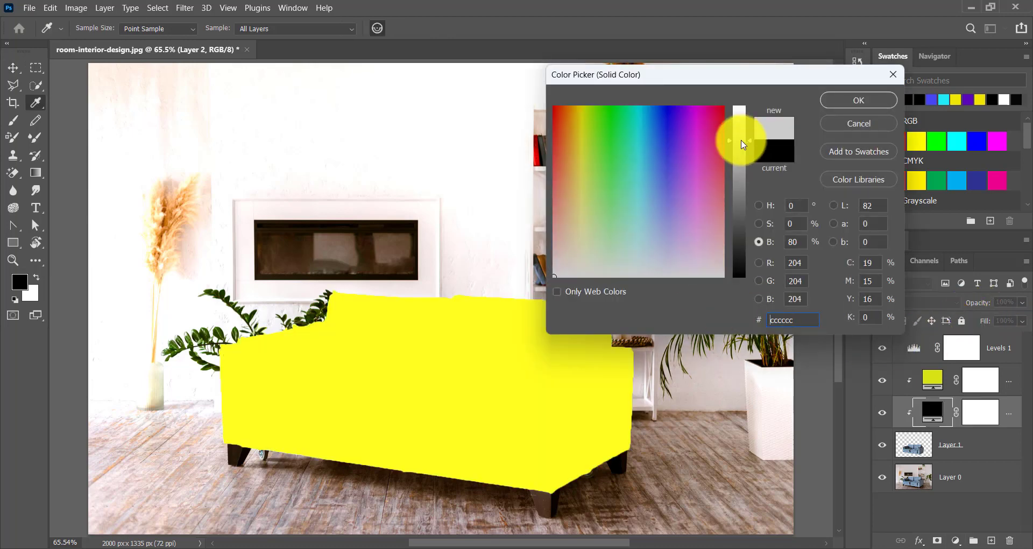
pyautogui.click(640, 141)
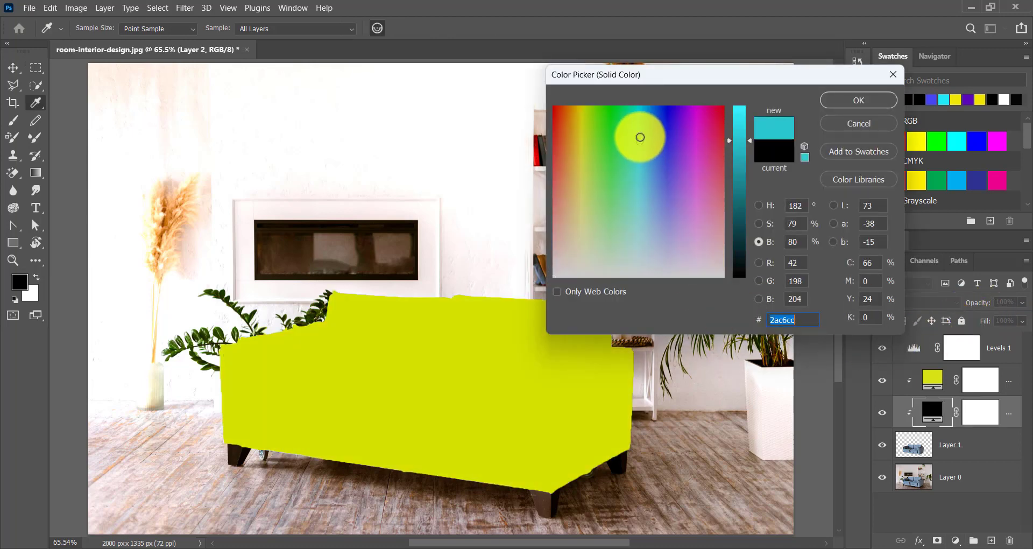
pyautogui.click(883, 100)
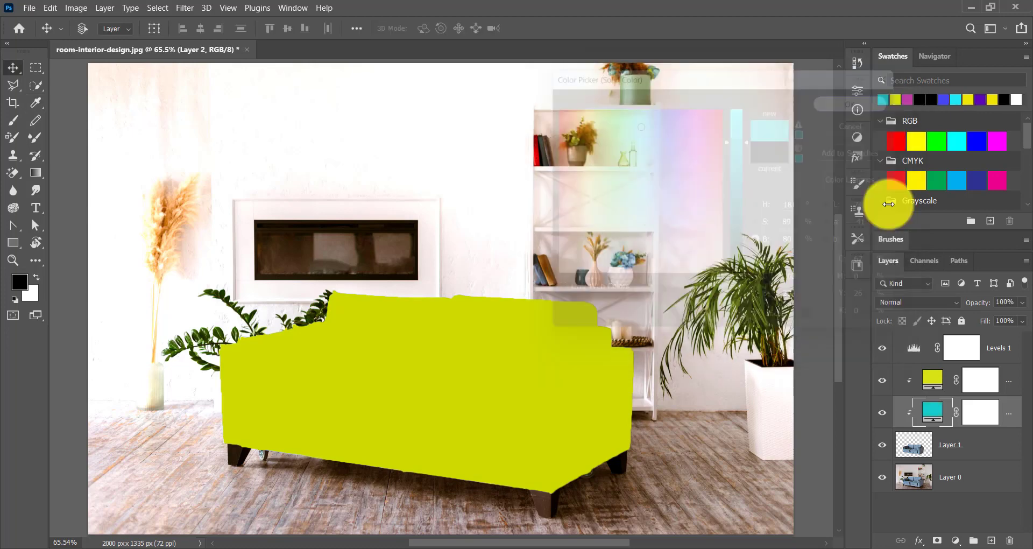
# Step: Hide Color Fill 1, clip Color Fill 2 to Layer 1, and set it to Color mode
pyautogui.keyDown('alt'); pyautogui.click(933, 429); pyautogui.keyUp('alt')
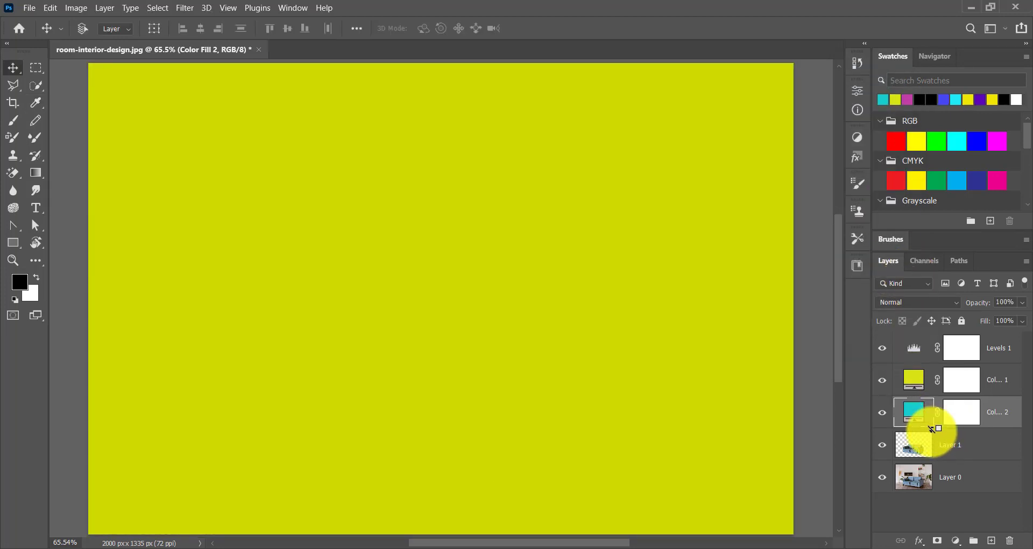
pyautogui.click(882, 380)
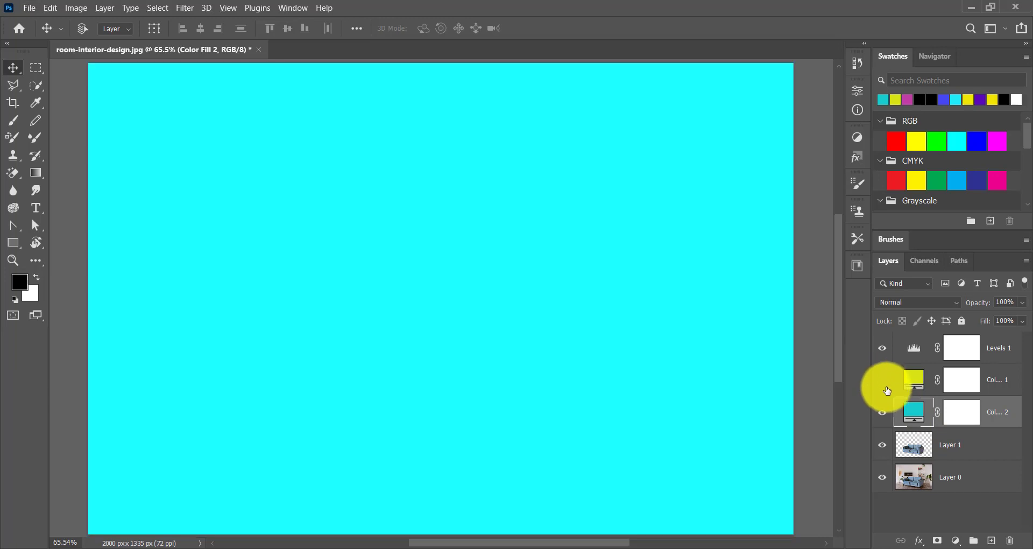
pyautogui.keyDown('alt'); pyautogui.click(928, 427); pyautogui.keyUp('alt')
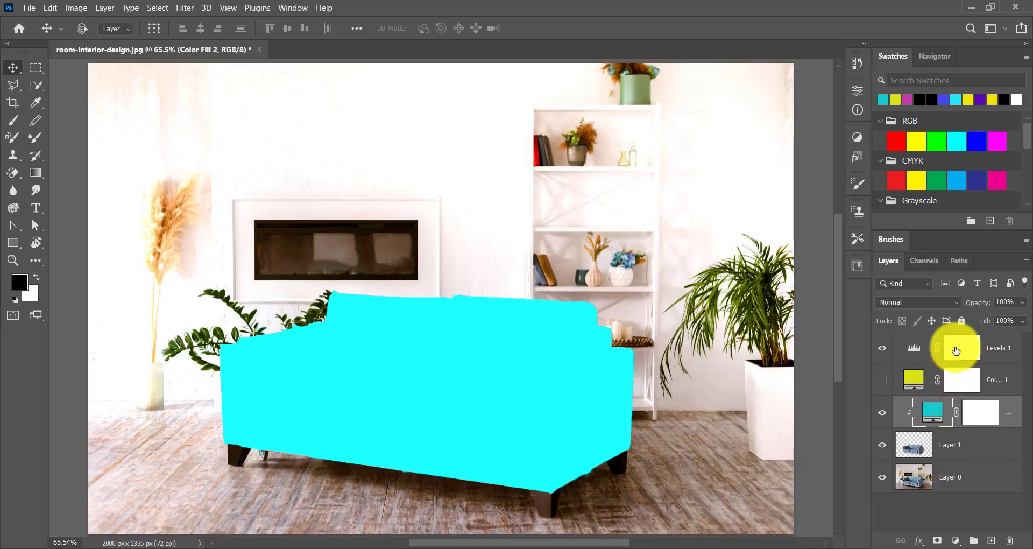
pyautogui.click(939, 302)
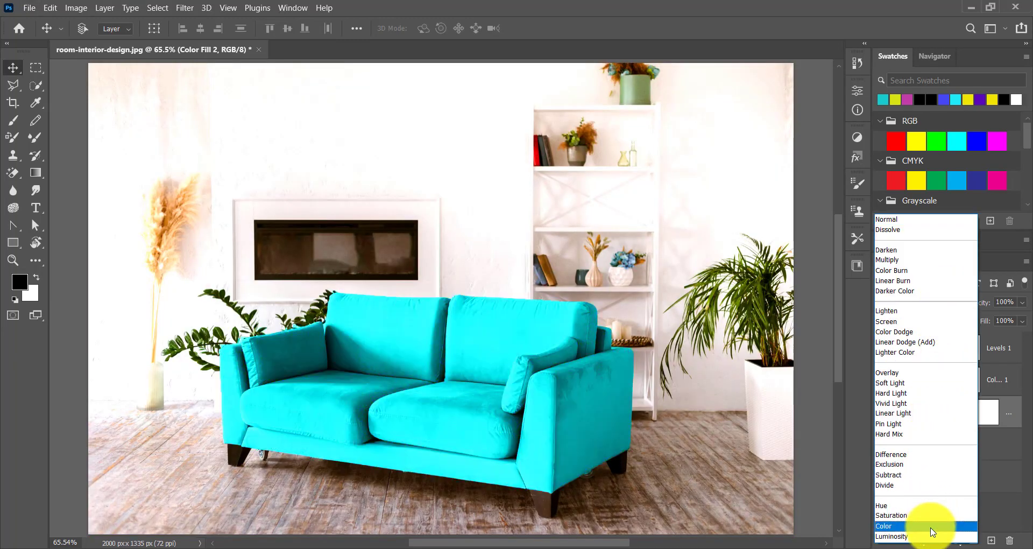
pyautogui.click(932, 529)
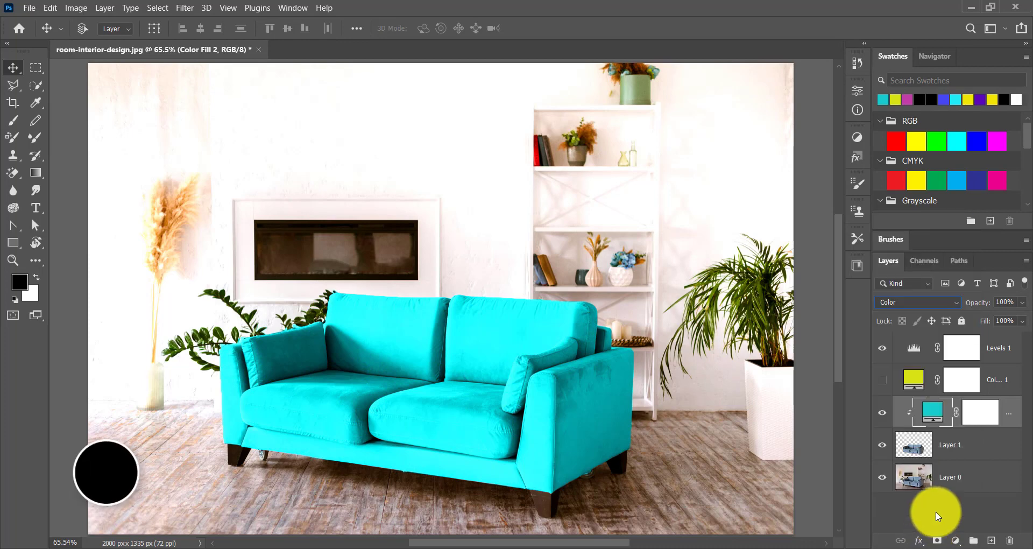
# Step: Add a Levels 2 adjustment with white input kept at 255 and black input raised to 22
pyautogui.click(960, 544)
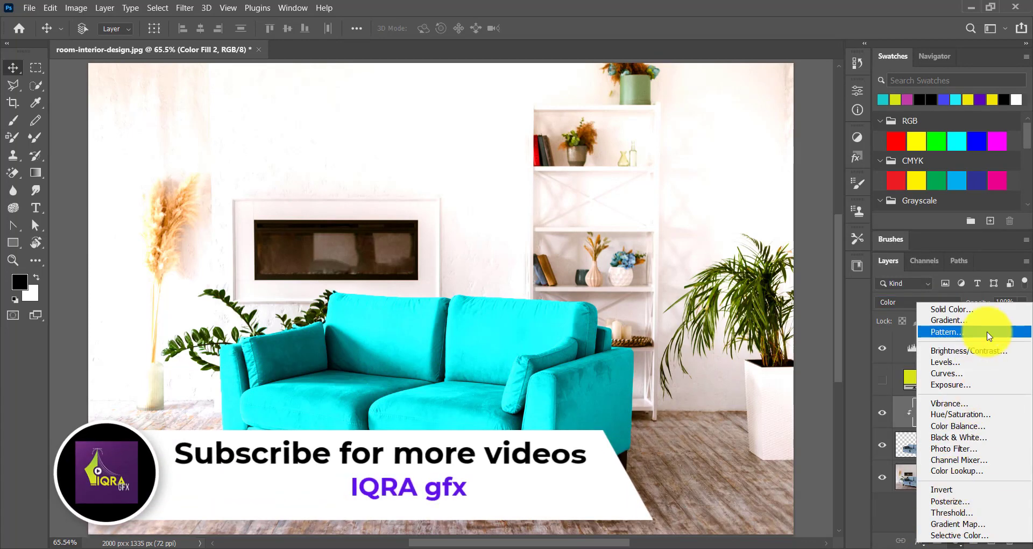
pyautogui.click(984, 363)
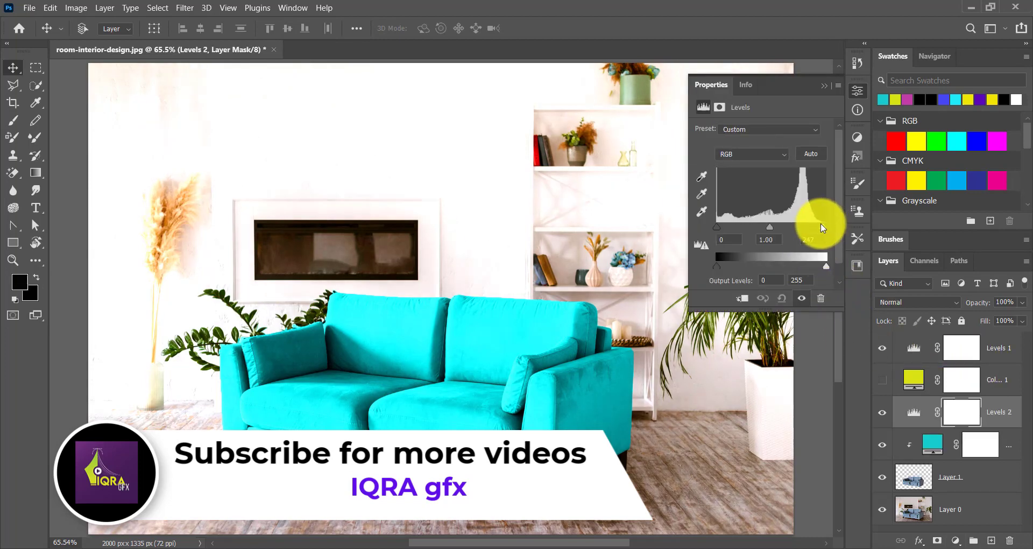
pyautogui.moveTo(822, 228); pyautogui.dragTo(807, 228)
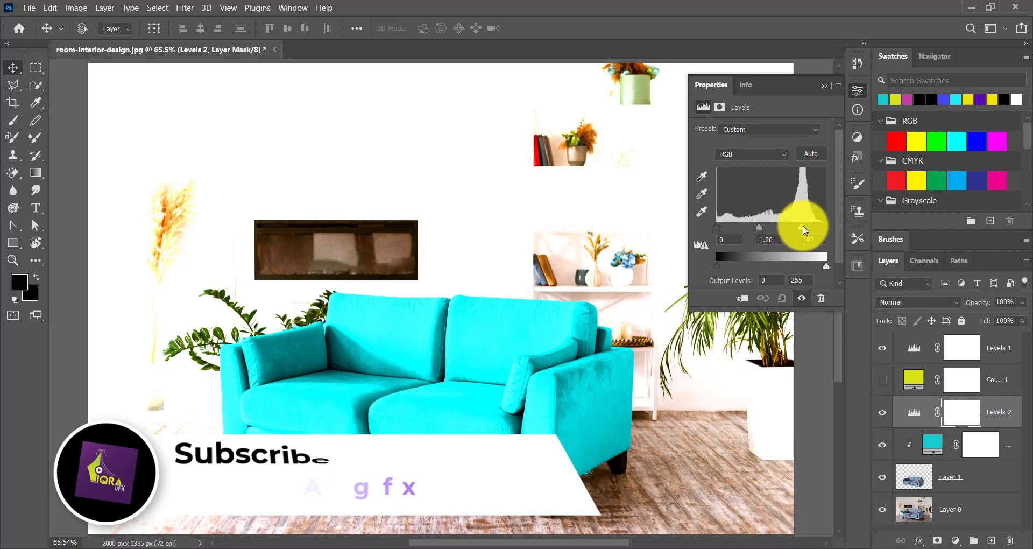
pyautogui.moveTo(800, 229); pyautogui.dragTo(845, 232)
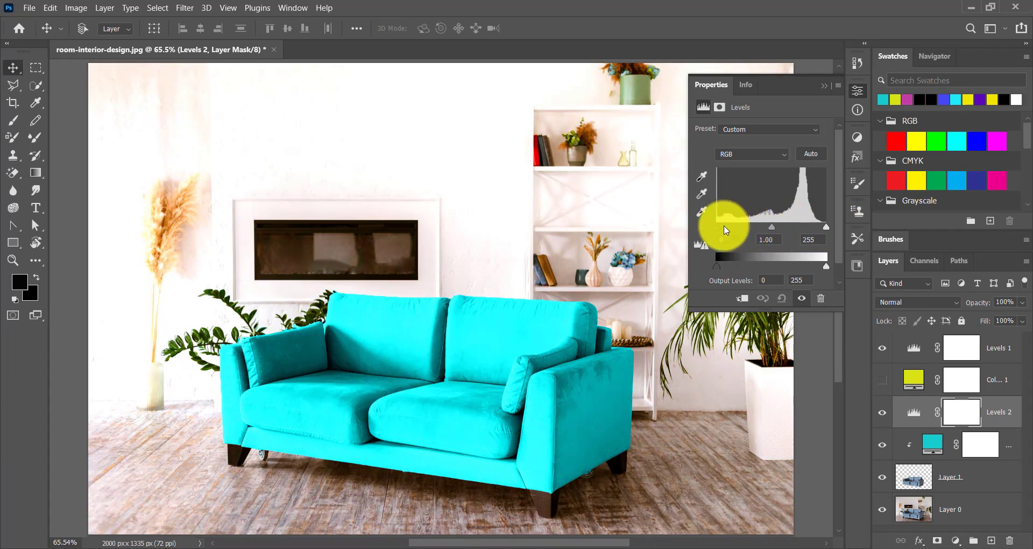
pyautogui.moveTo(717, 227)
pyautogui.mouseDown()
pyautogui.moveTo(737, 233)
pyautogui.moveTo(728, 233)
pyautogui.mouseUp()
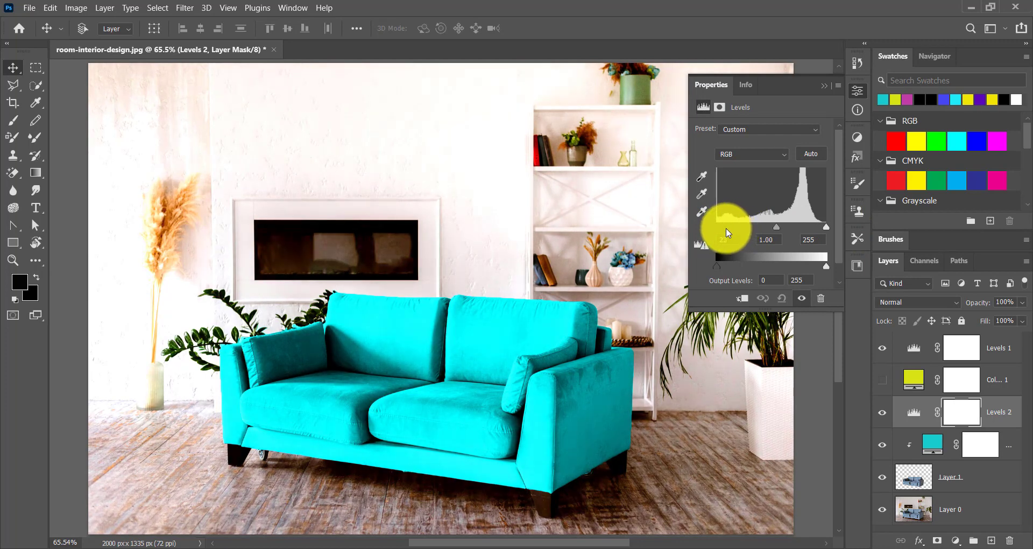
pyautogui.click(822, 88)
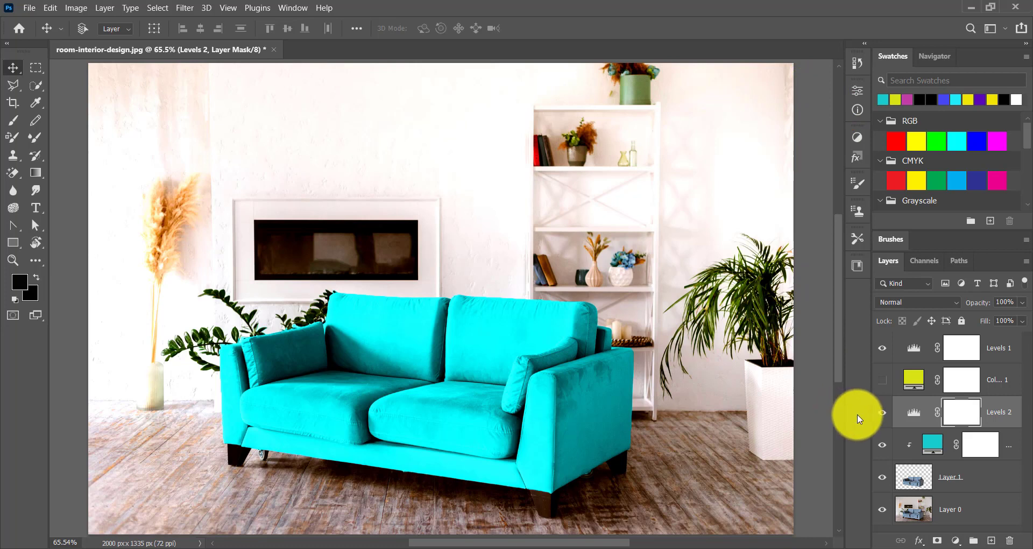
# Step: Add a new layer and a dark red (940415) Solid Color fill layer above Layer 1
pyautogui.click(980, 490)
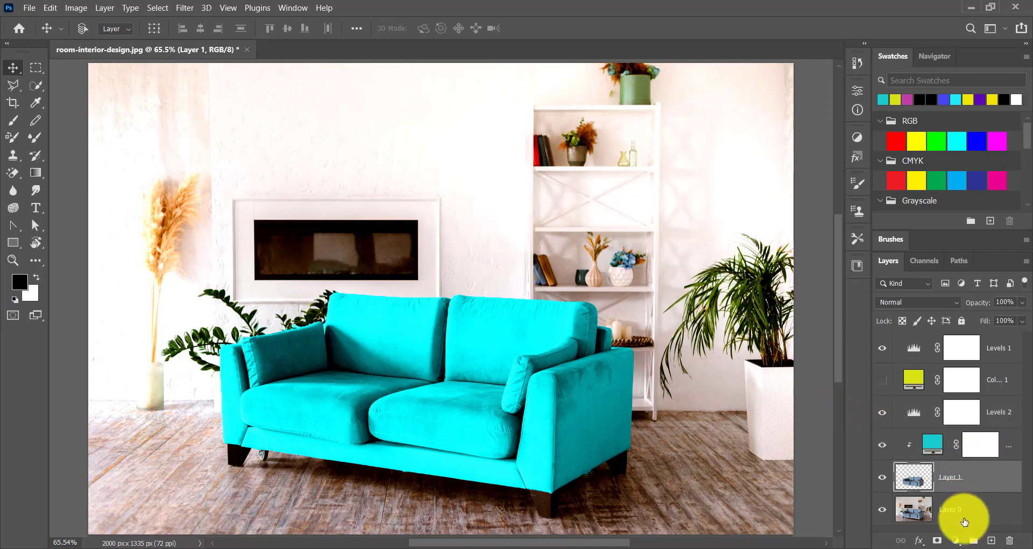
pyautogui.click(991, 541)
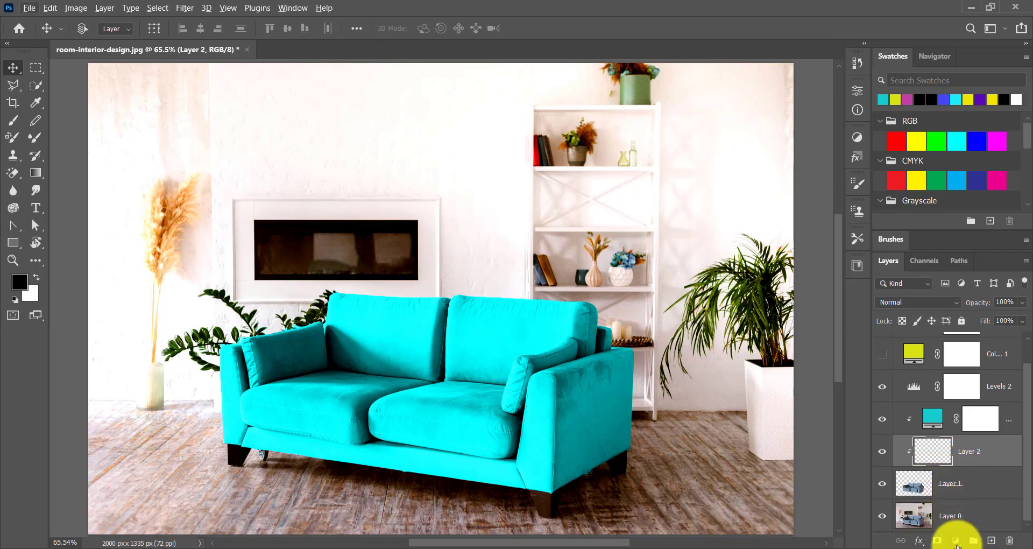
pyautogui.click(957, 545)
pyautogui.click(980, 305)
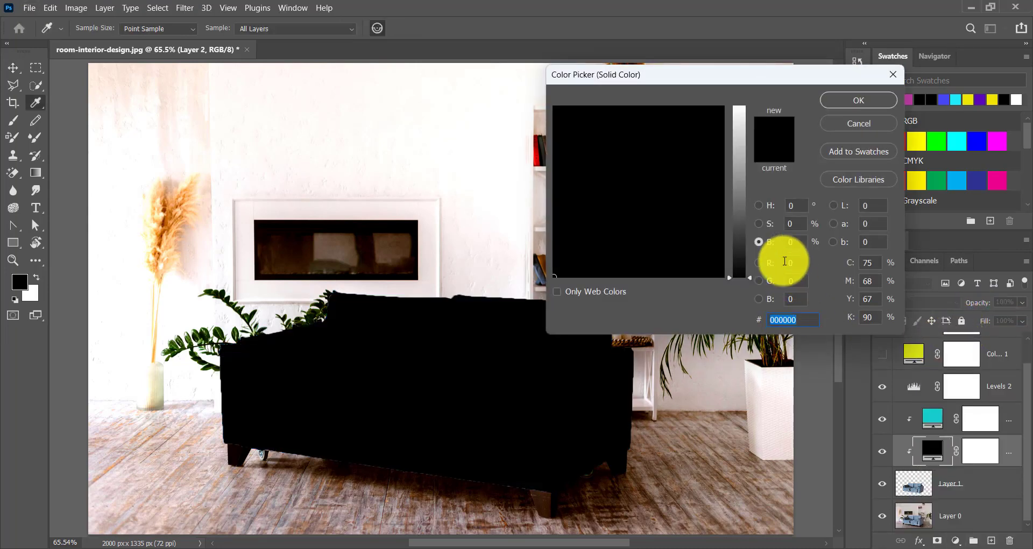
pyautogui.click(738, 177)
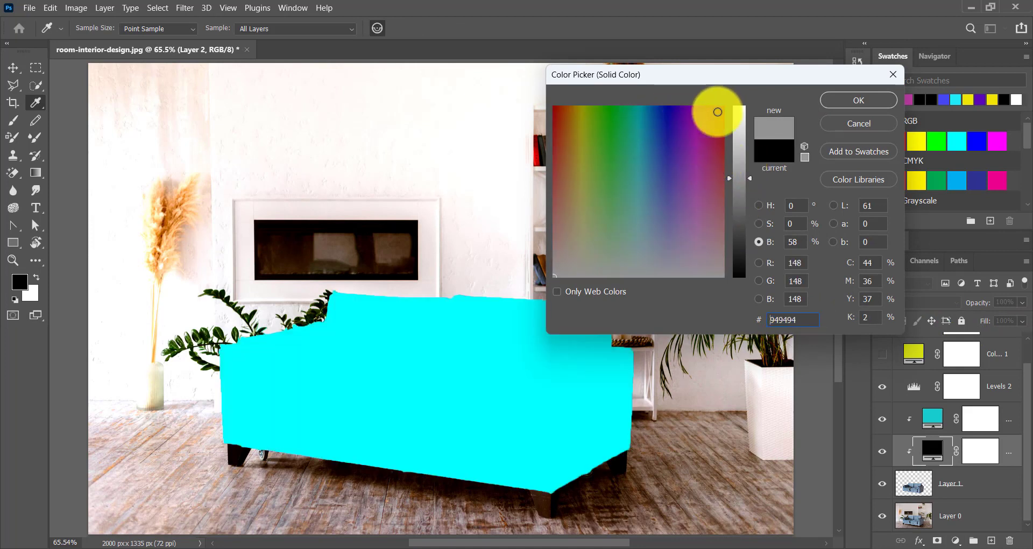
pyautogui.click(721, 111)
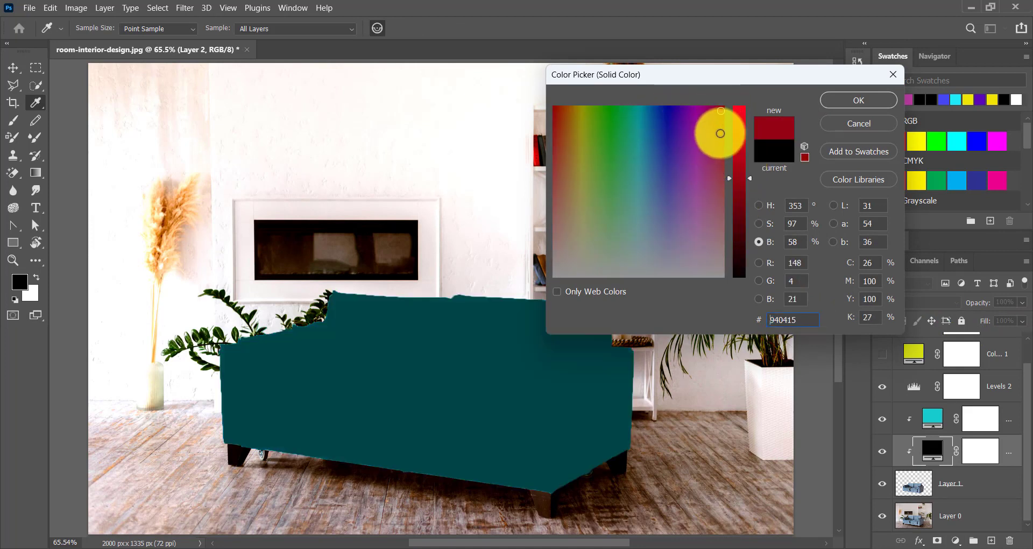
pyautogui.click(861, 99)
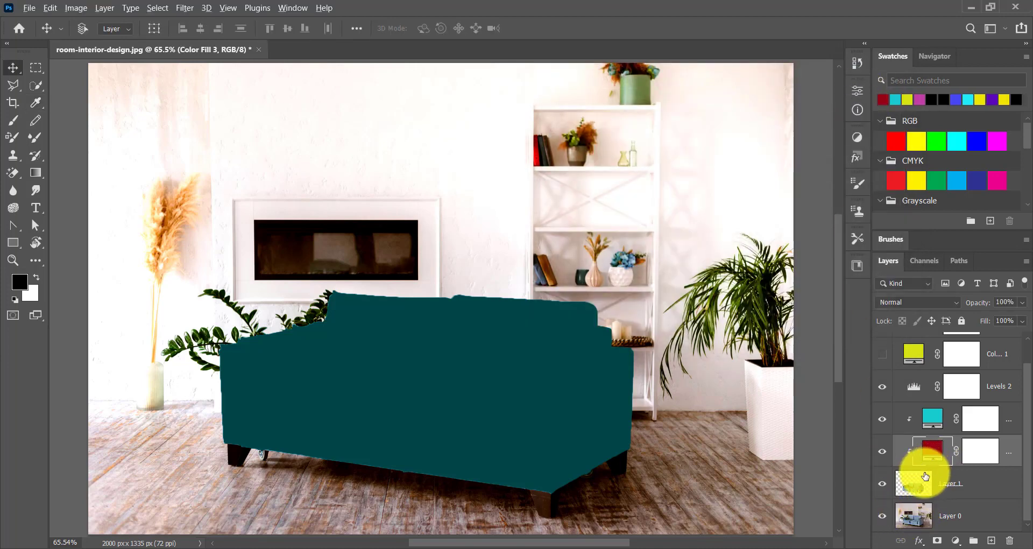
# Step: Hide Color Fill 2, clip Color Fill 3 to Layer 1, and set it to Color mode
pyautogui.moveTo(929, 467); pyautogui.dragTo(930, 467)
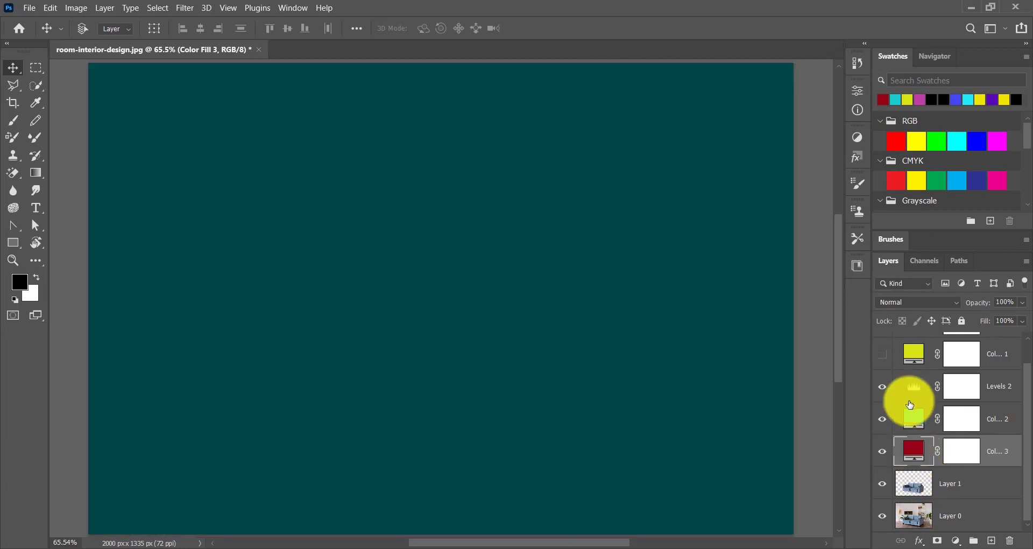
pyautogui.click(883, 422)
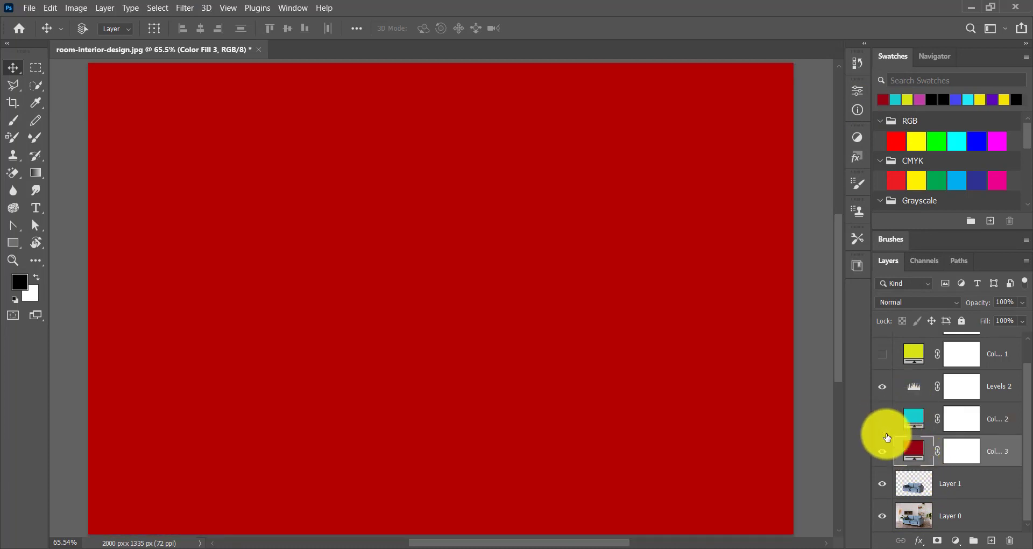
pyautogui.keyDown('alt'); pyautogui.click(931, 467); pyautogui.keyUp('alt')
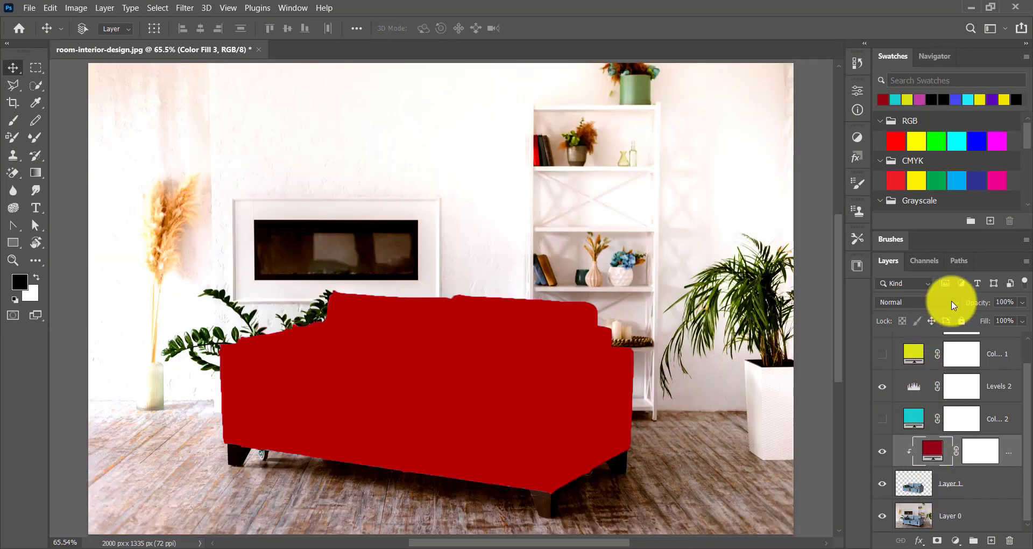
pyautogui.click(920, 302)
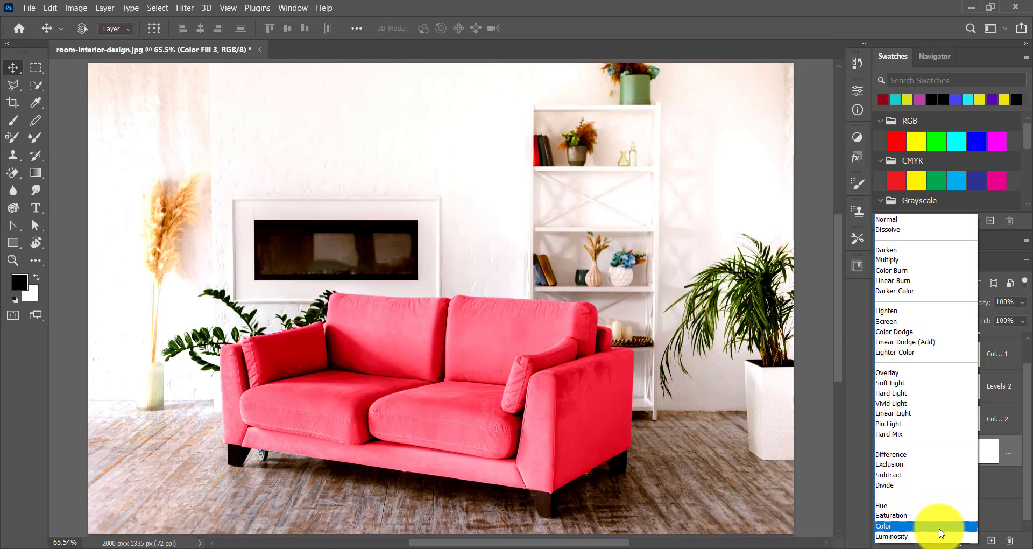
pyautogui.click(942, 526)
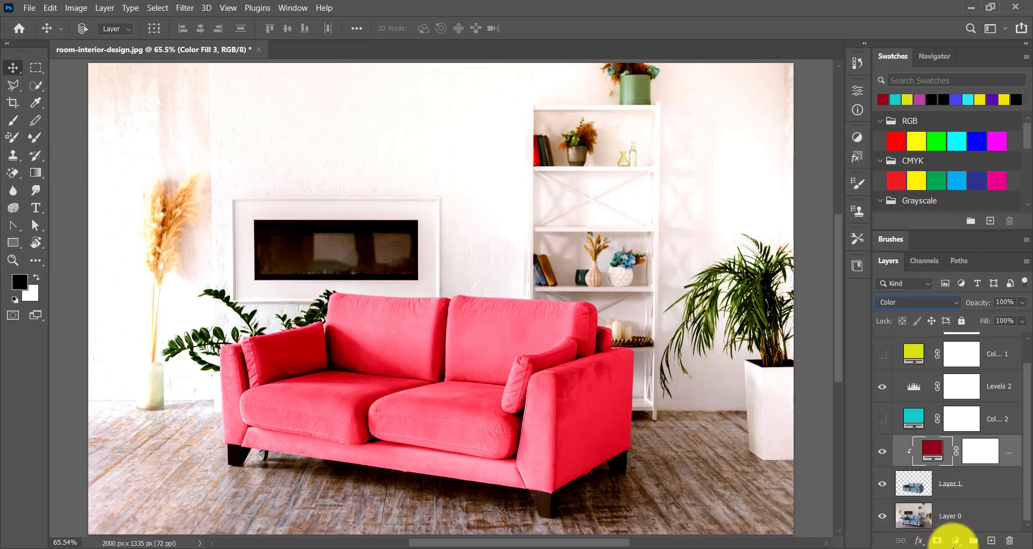
# Step: Add a Levels 3 adjustment with white input 252, midtones 0.79, and black input left at 0
pyautogui.click(957, 541)
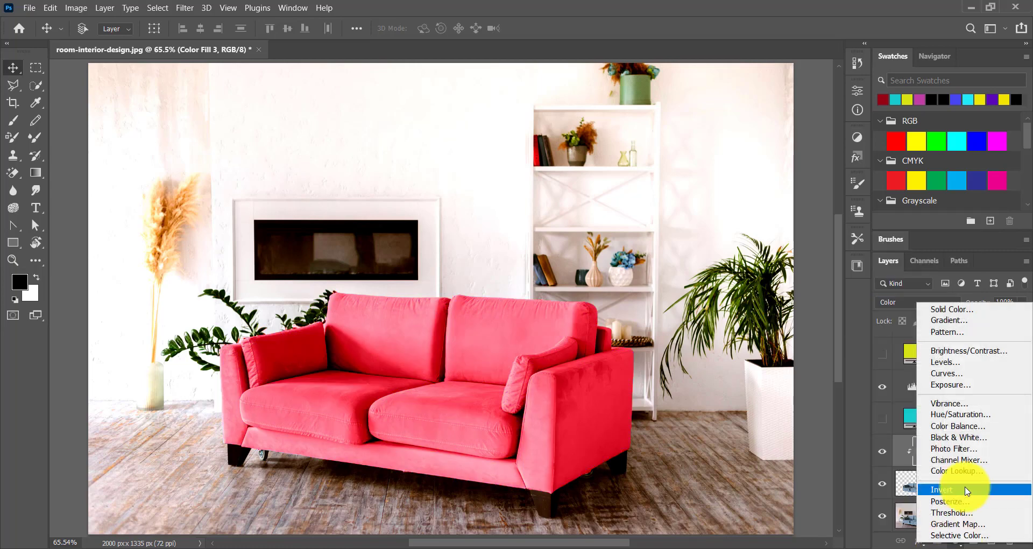
pyautogui.click(988, 367)
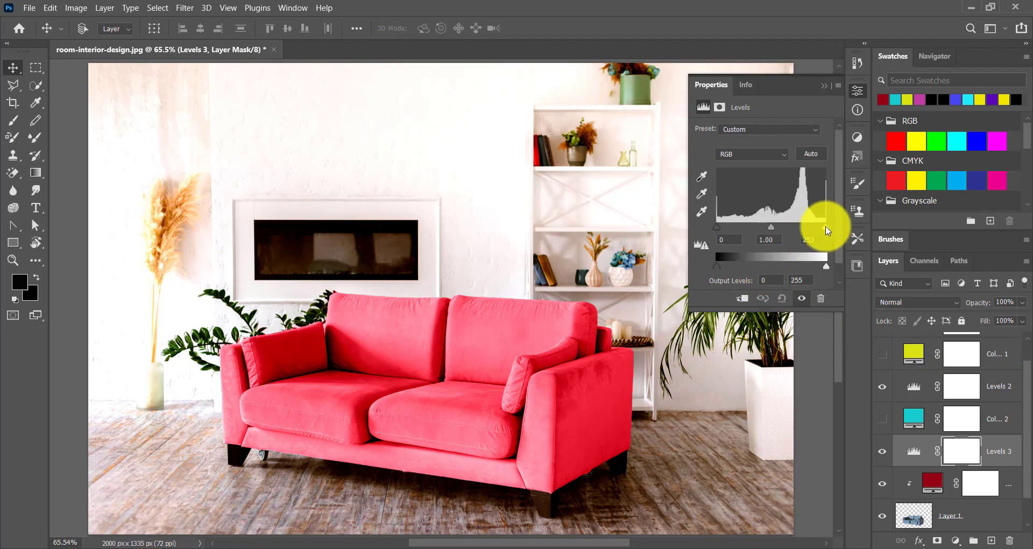
pyautogui.moveTo(827, 230); pyautogui.dragTo(781, 231)
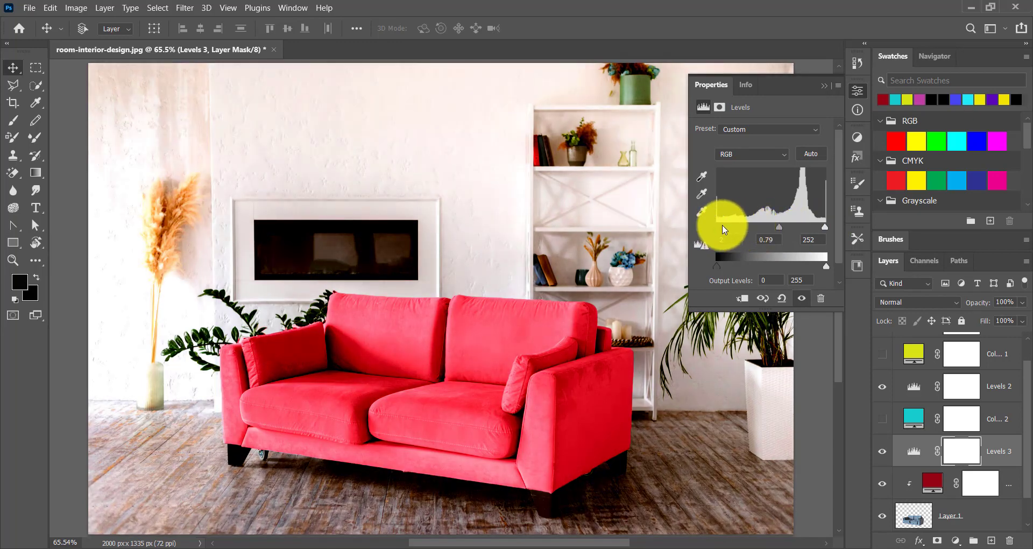
pyautogui.moveTo(723, 230); pyautogui.dragTo(727, 229)
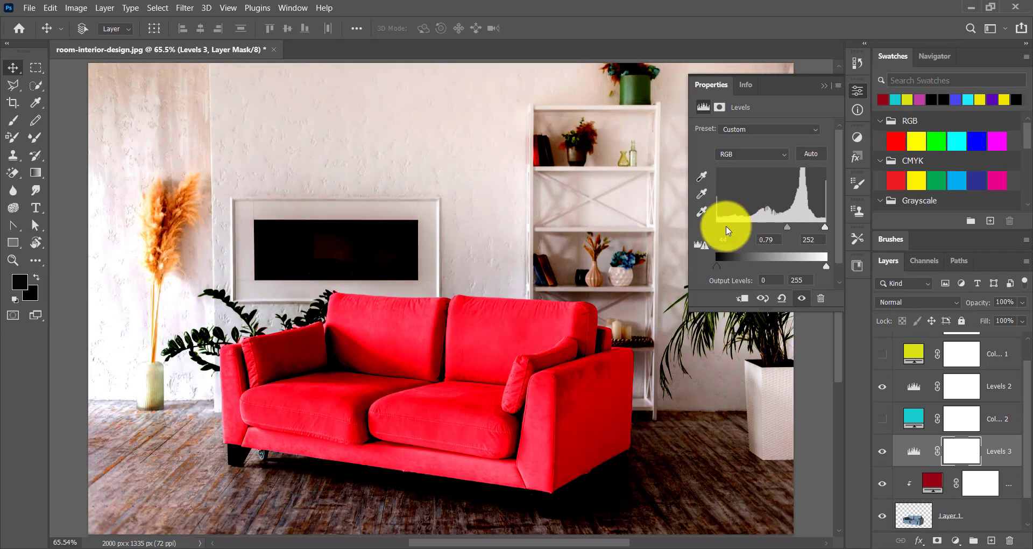
pyautogui.moveTo(724, 229); pyautogui.dragTo(713, 231)
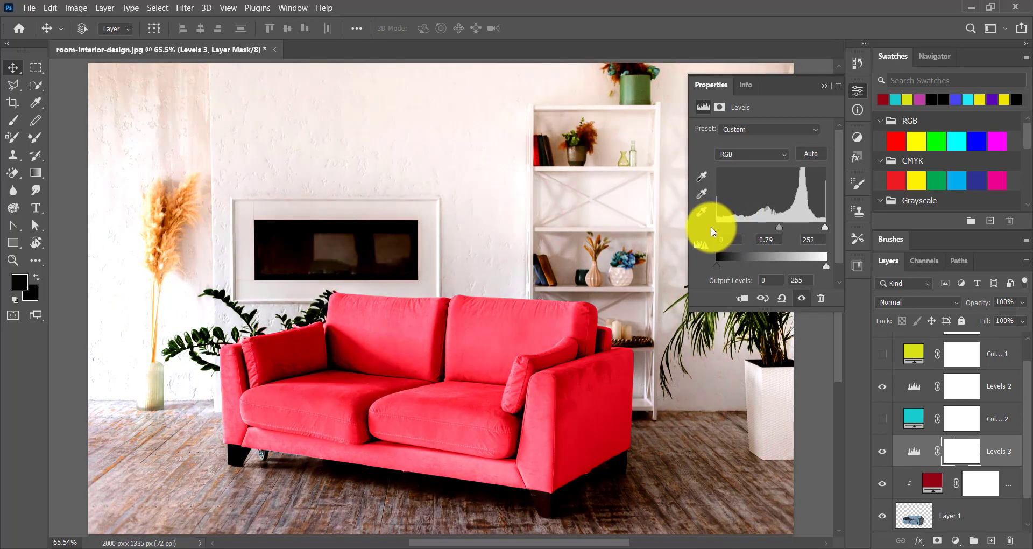
pyautogui.click(824, 85)
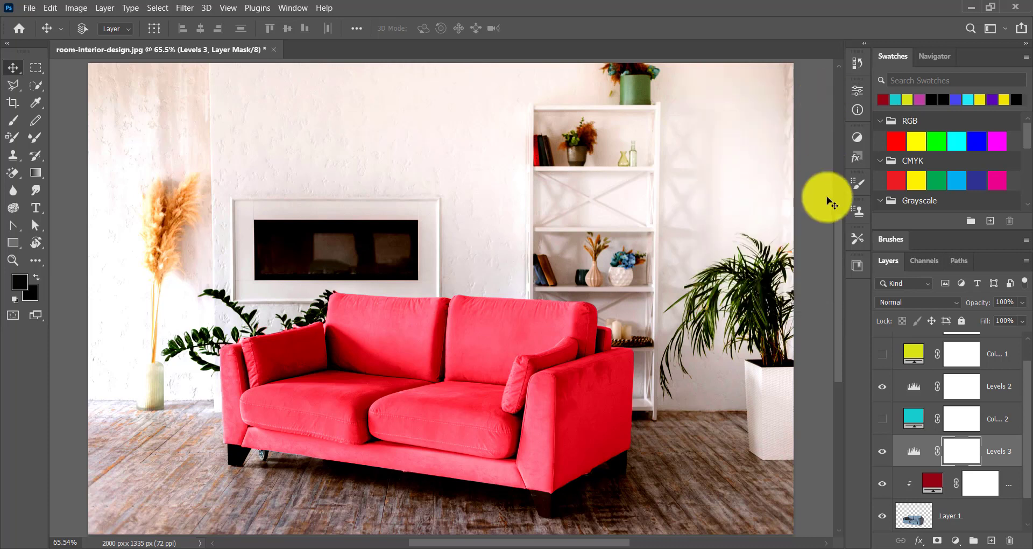
pyautogui.scroll(-1, 885, 412)
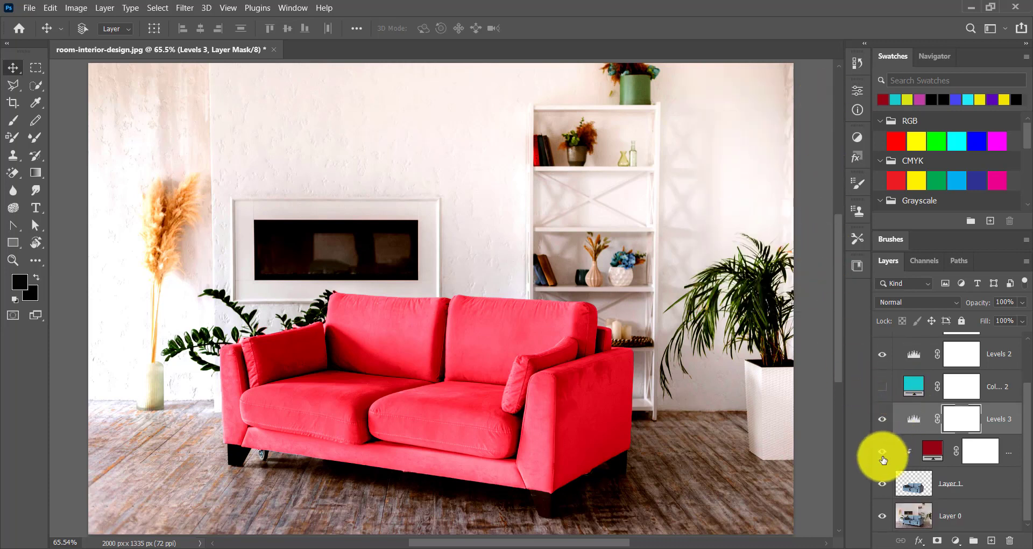